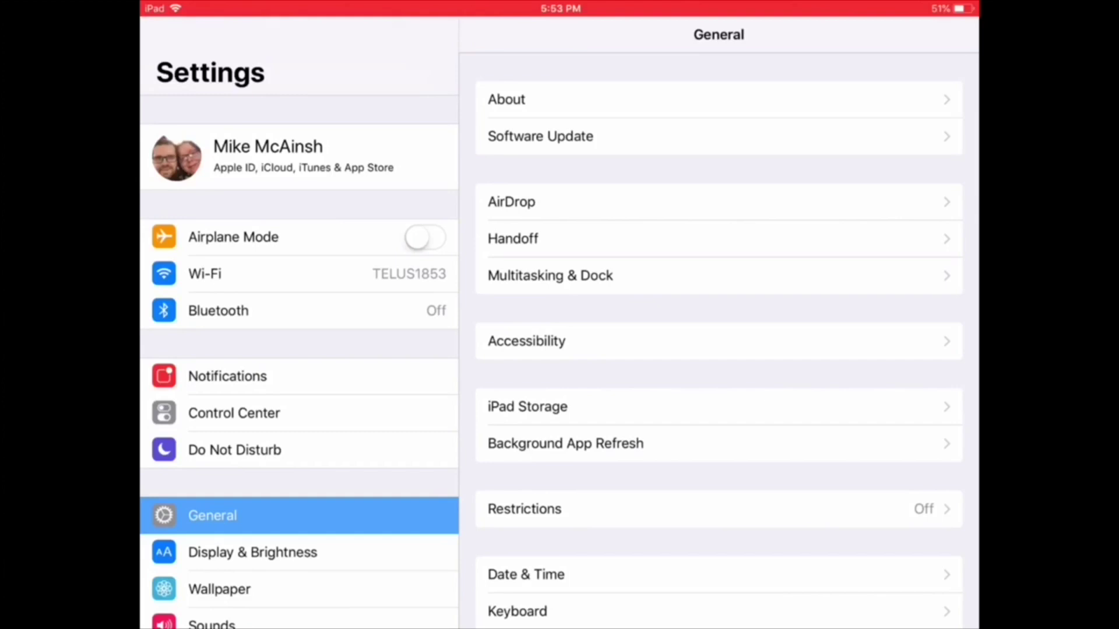
{"action": "scroll", "coordinate": [717, 350], "scroll_direction": "down", "scroll_amount": 3}
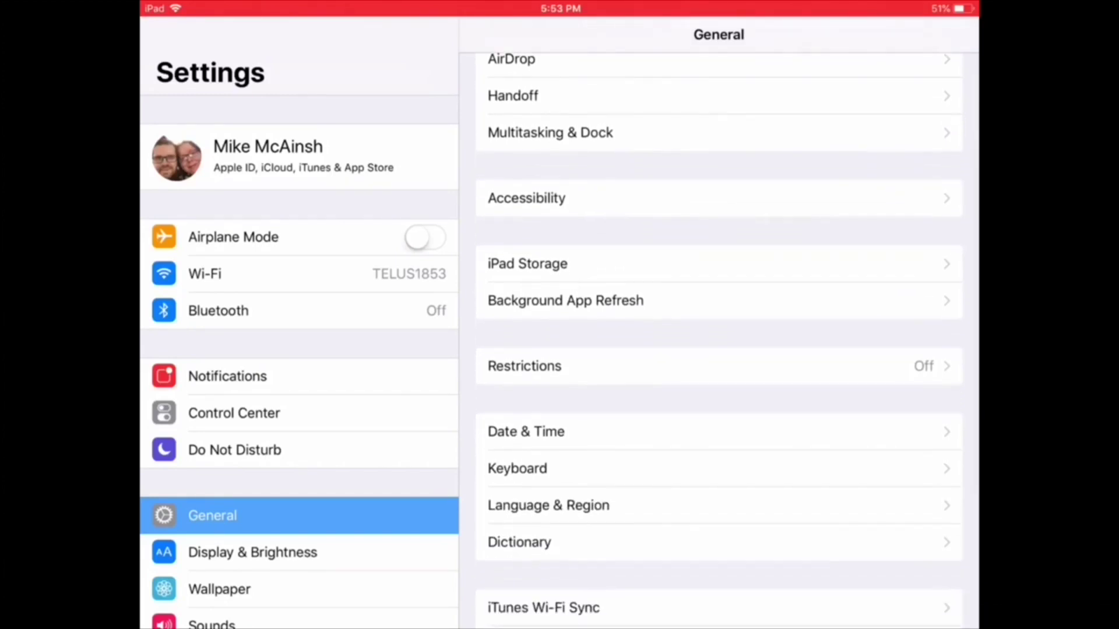
{"action": "scroll", "coordinate": [717, 350], "scroll_direction": "down", "scroll_amount": 2}
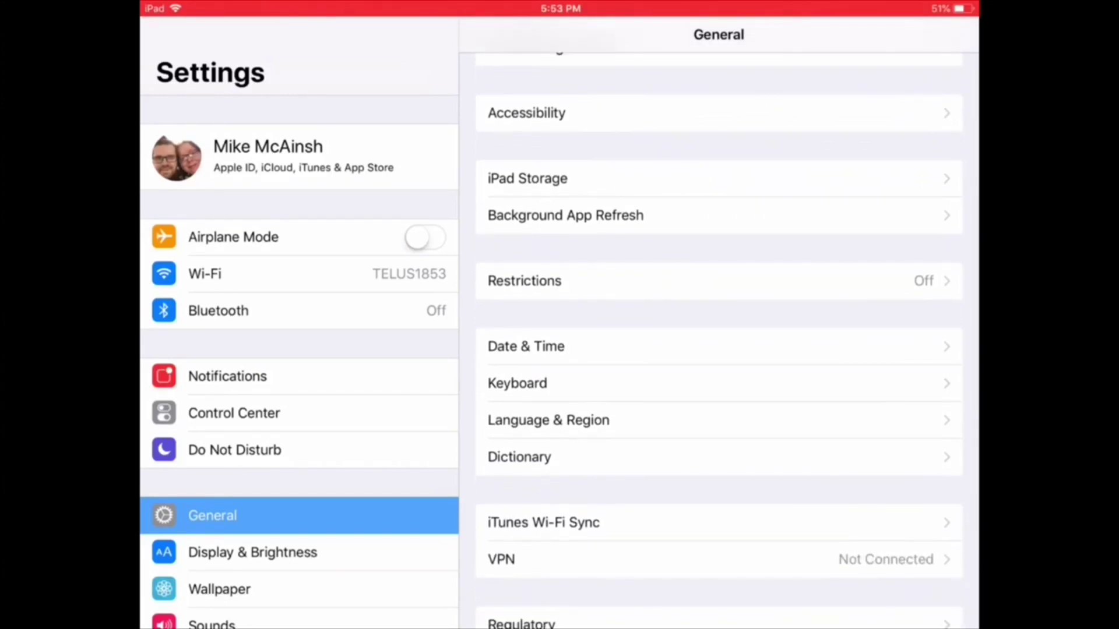
Add Bitmoji from Third-Party Keyboards under General > Keyboard > Keyboards > Add New Keyboard
{"action": "left_click", "coordinate": [717, 384]}
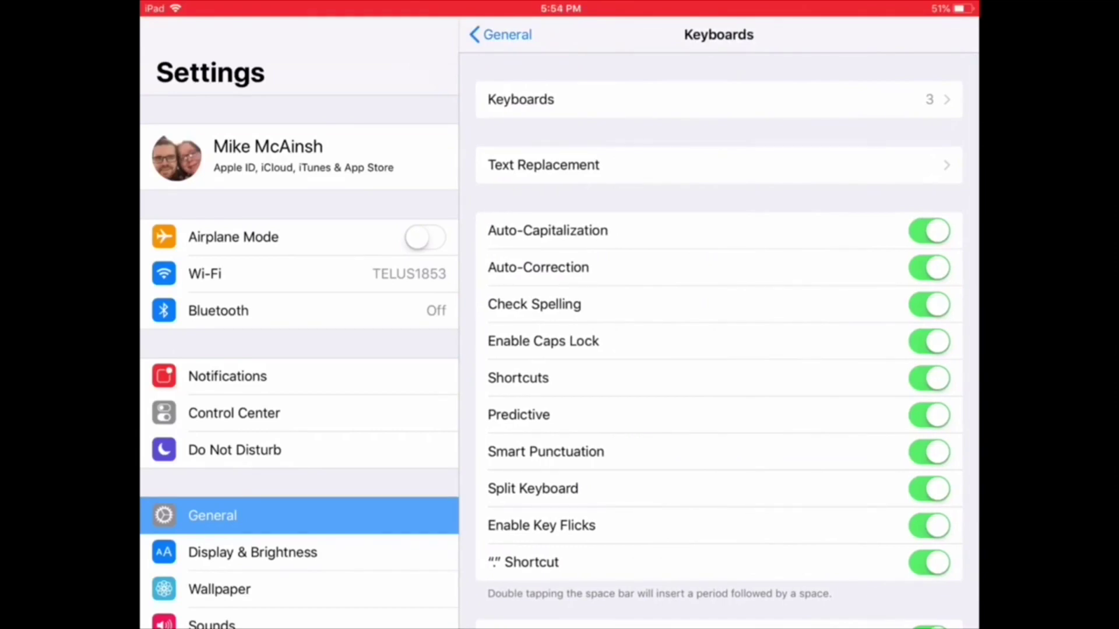
{"action": "left_click", "coordinate": [717, 98]}
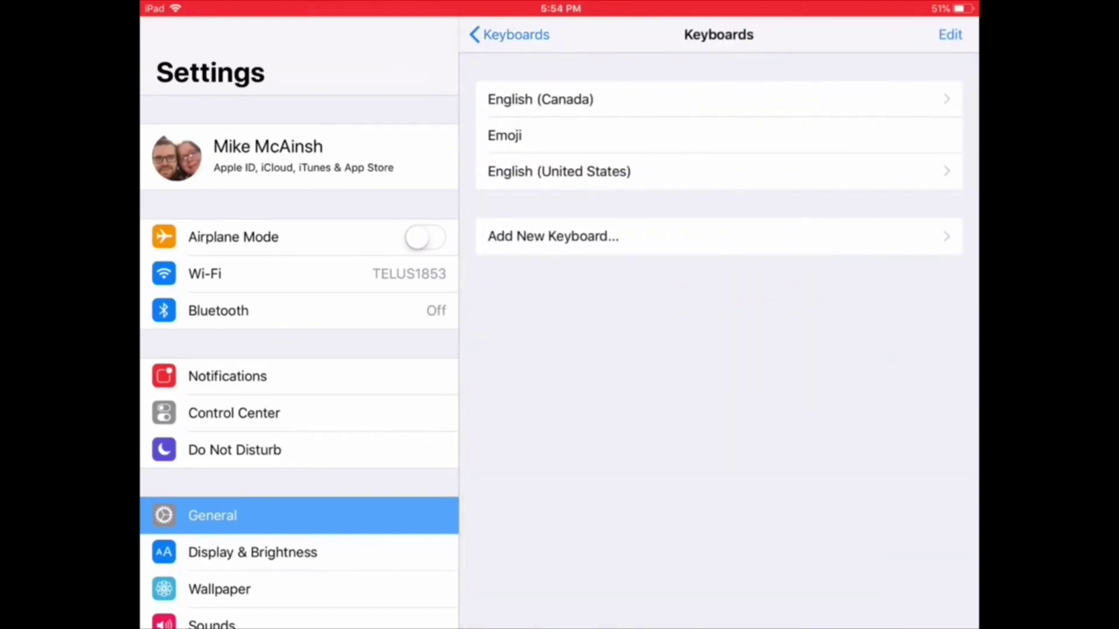
{"action": "left_click", "coordinate": [716, 236]}
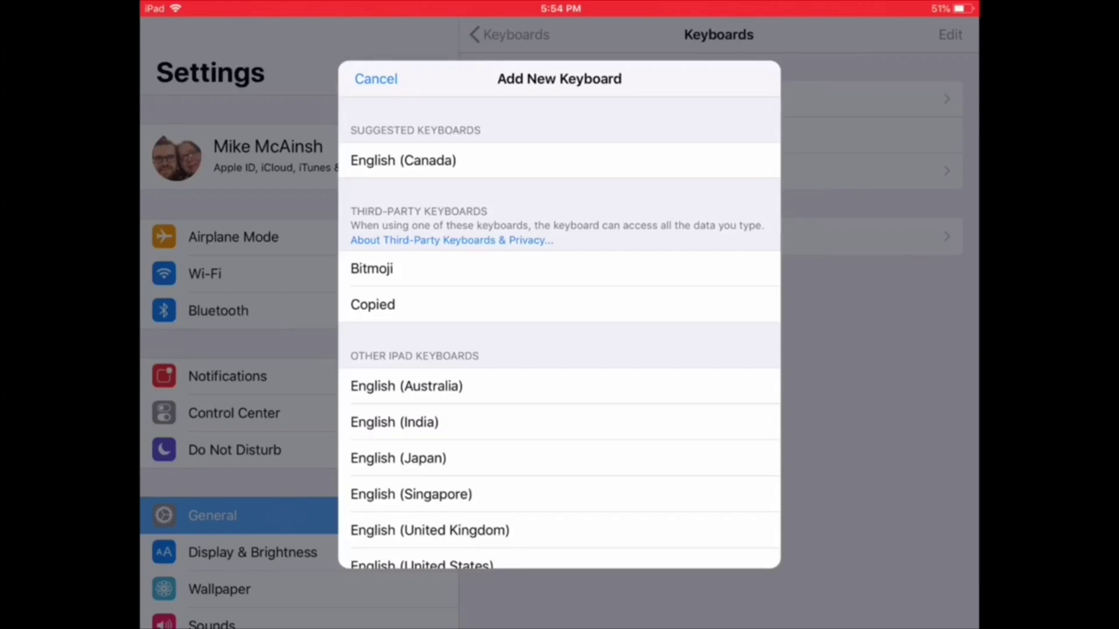
{"action": "left_click", "coordinate": [560, 268]}
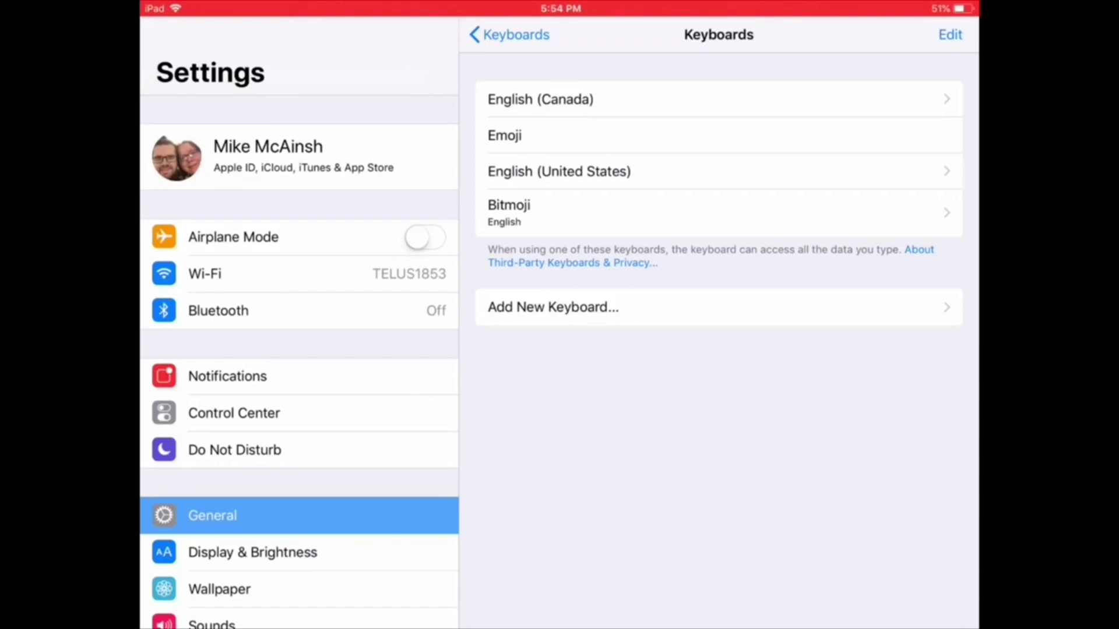
Turn on and confirm Allow Full Access for Bitmoji, then return to the Keyboards list
{"action": "left_click", "coordinate": [717, 212]}
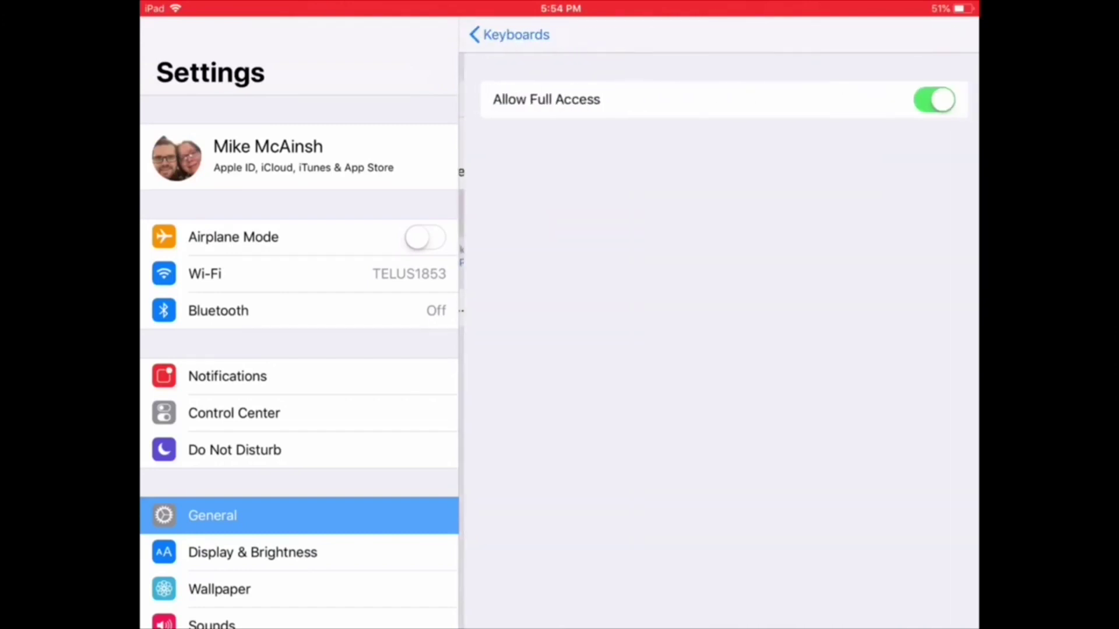
{"action": "left_click", "coordinate": [929, 100]}
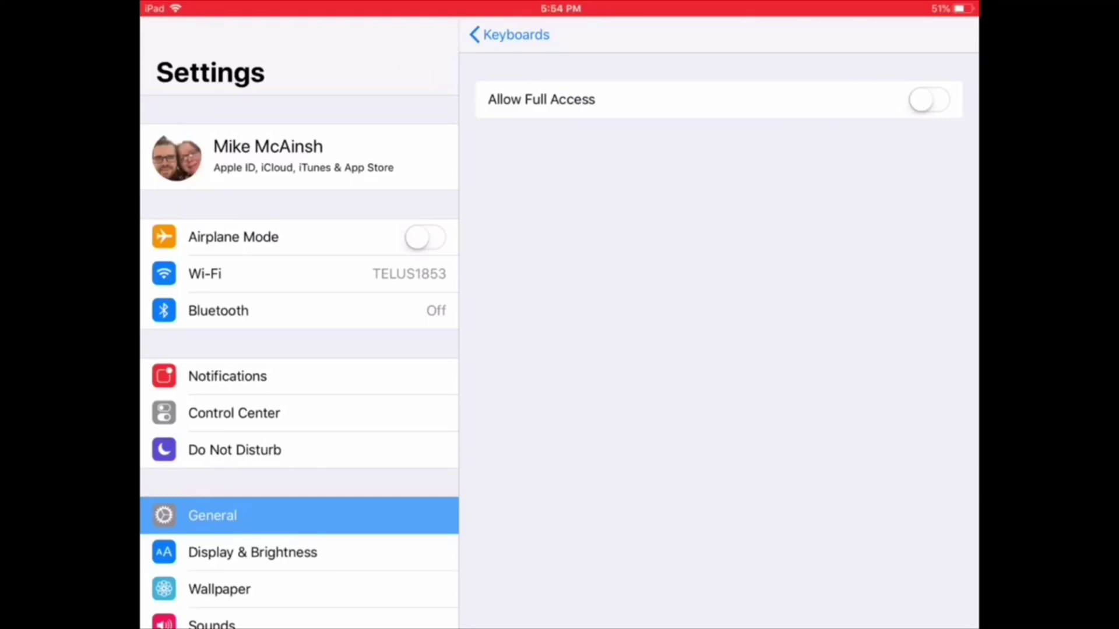
{"action": "left_click", "coordinate": [927, 100]}
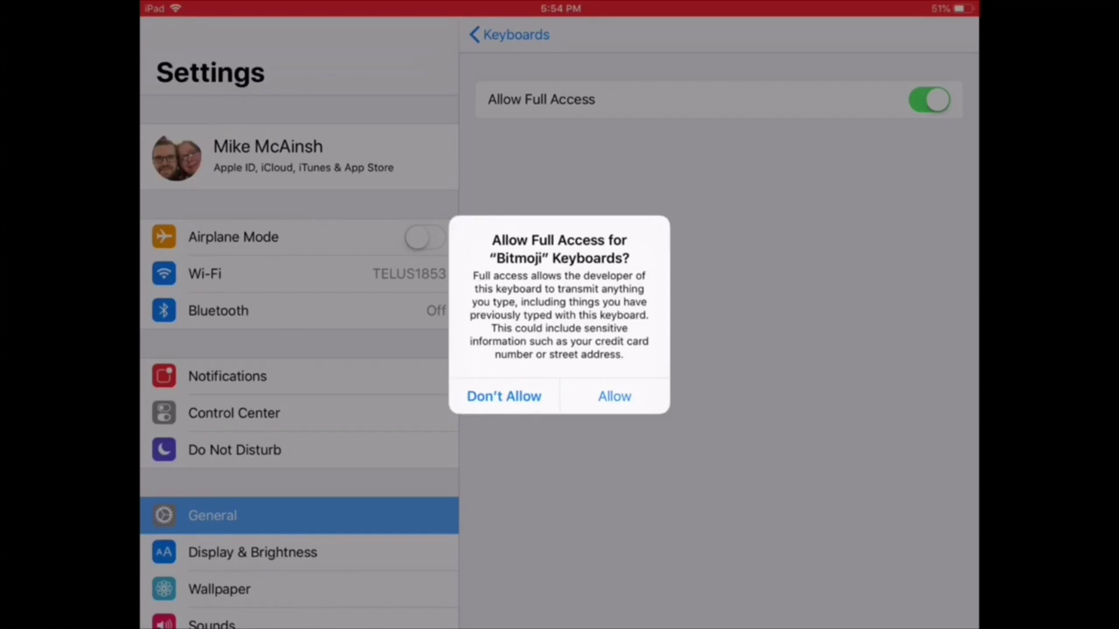
{"action": "left_click", "coordinate": [614, 396]}
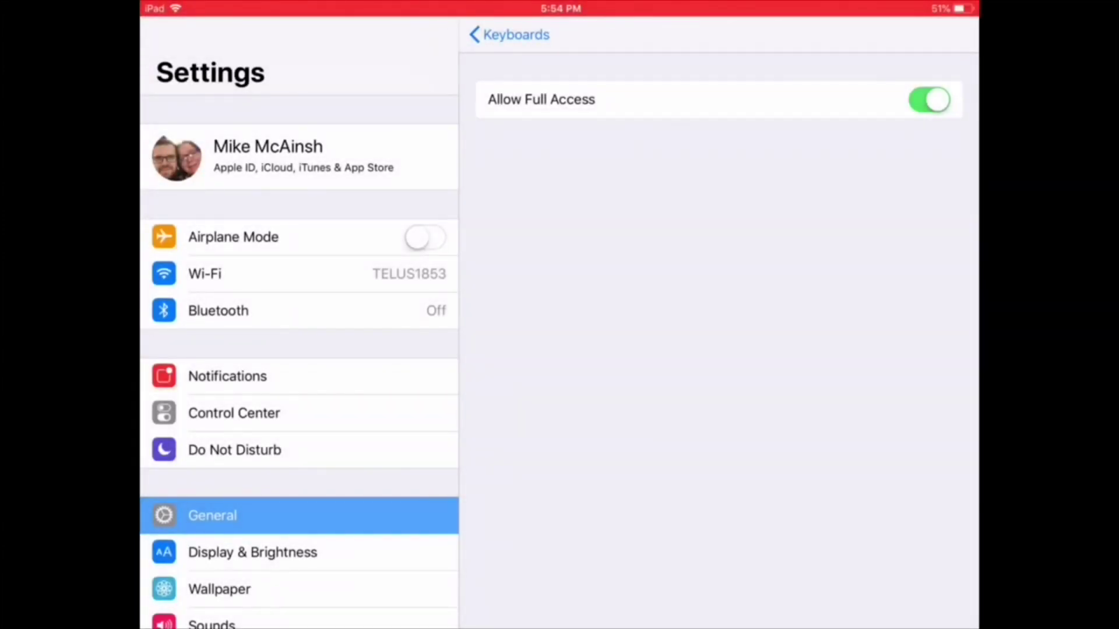
{"action": "left_click", "coordinate": [512, 35]}
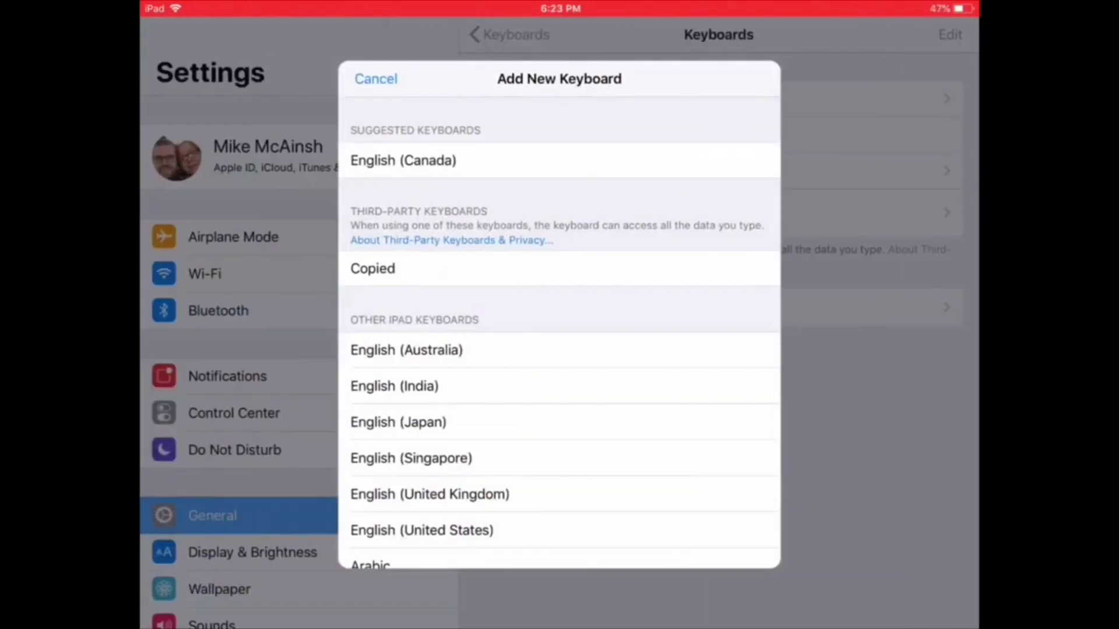
{"action": "scroll", "coordinate": [559, 349], "scroll_direction": "down", "scroll_amount": 10}
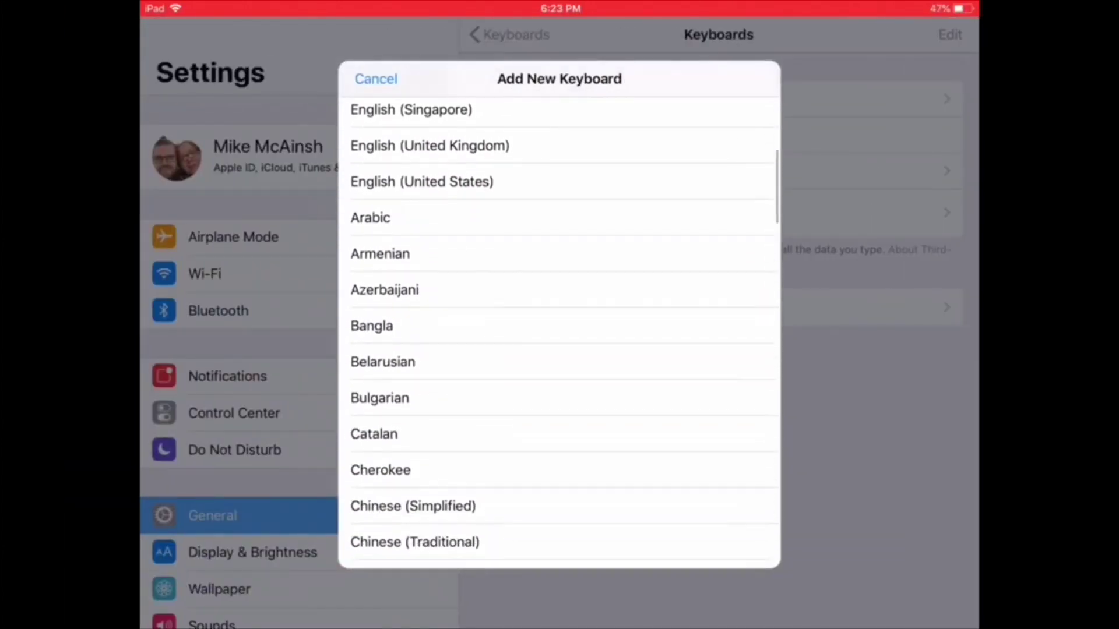
{"action": "scroll", "coordinate": [560, 350], "scroll_direction": "down", "scroll_amount": 10}
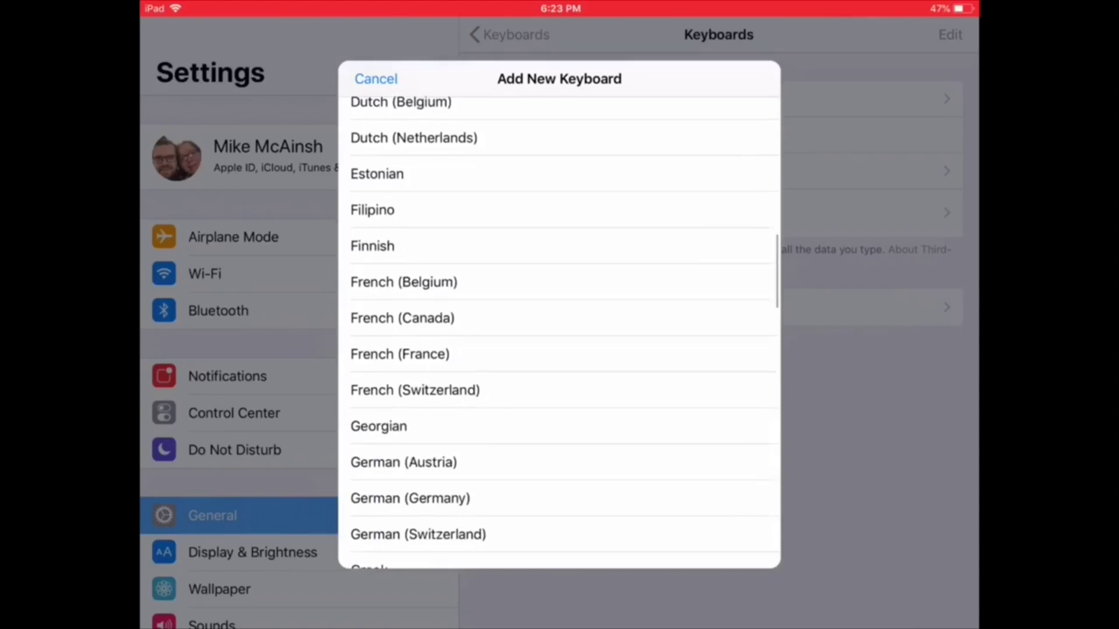
{"action": "scroll", "coordinate": [560, 350], "scroll_direction": "down", "scroll_amount": 10}
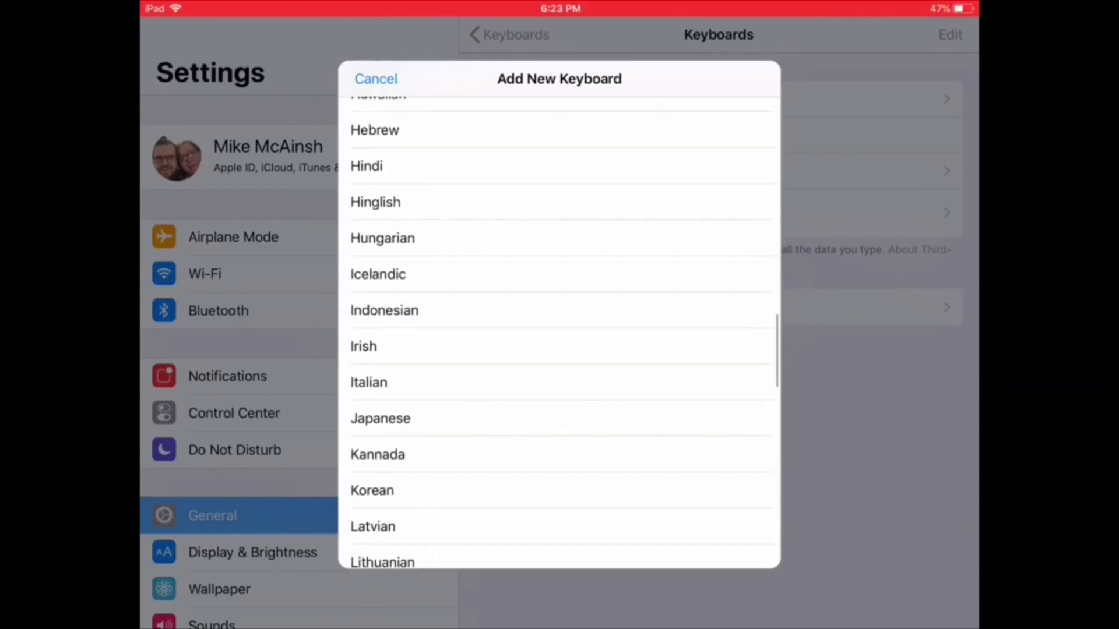
{"action": "scroll", "coordinate": [559, 350], "scroll_direction": "down", "scroll_amount": 10}
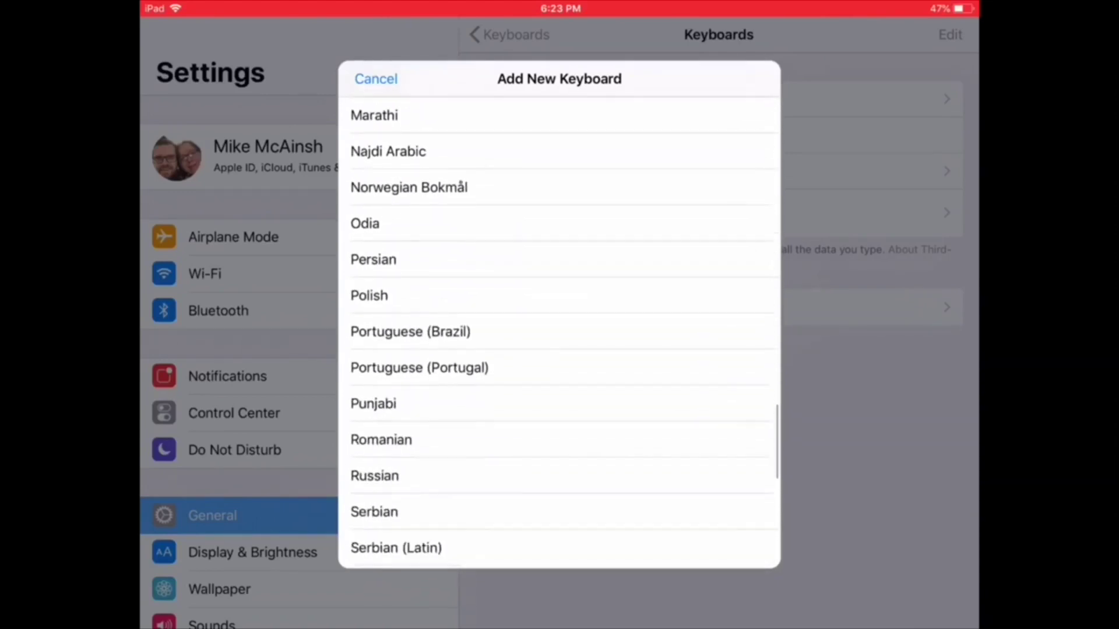
{"action": "scroll", "coordinate": [560, 349], "scroll_direction": "down", "scroll_amount": 3}
{"action": "scroll", "coordinate": [559, 350], "scroll_direction": "up", "scroll_amount": 10}
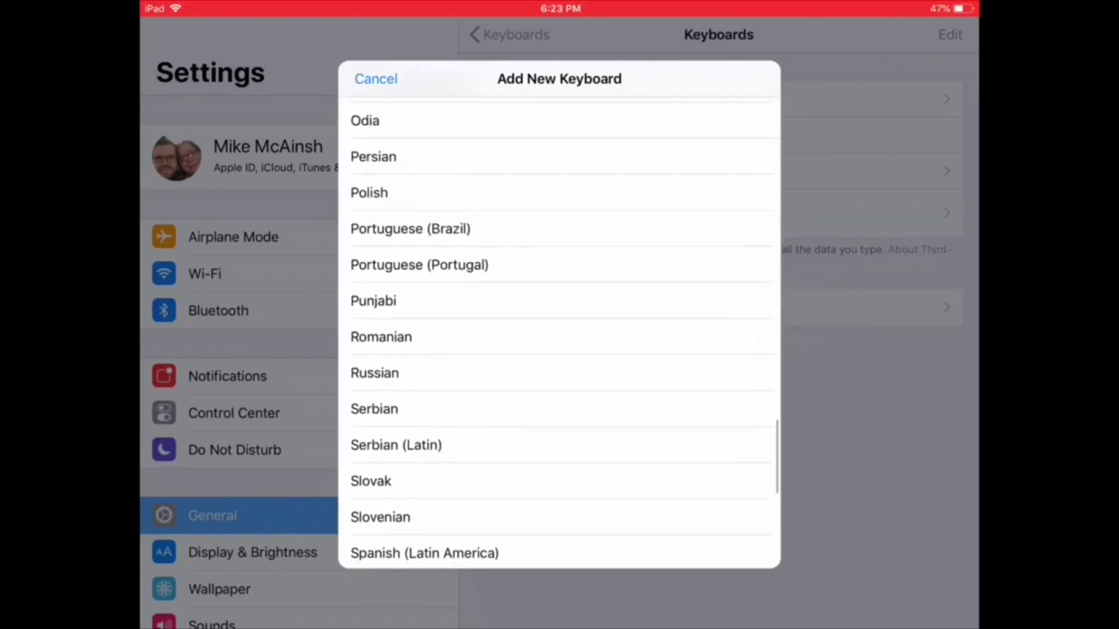
{"action": "scroll", "coordinate": [559, 350], "scroll_direction": "up", "scroll_amount": 10}
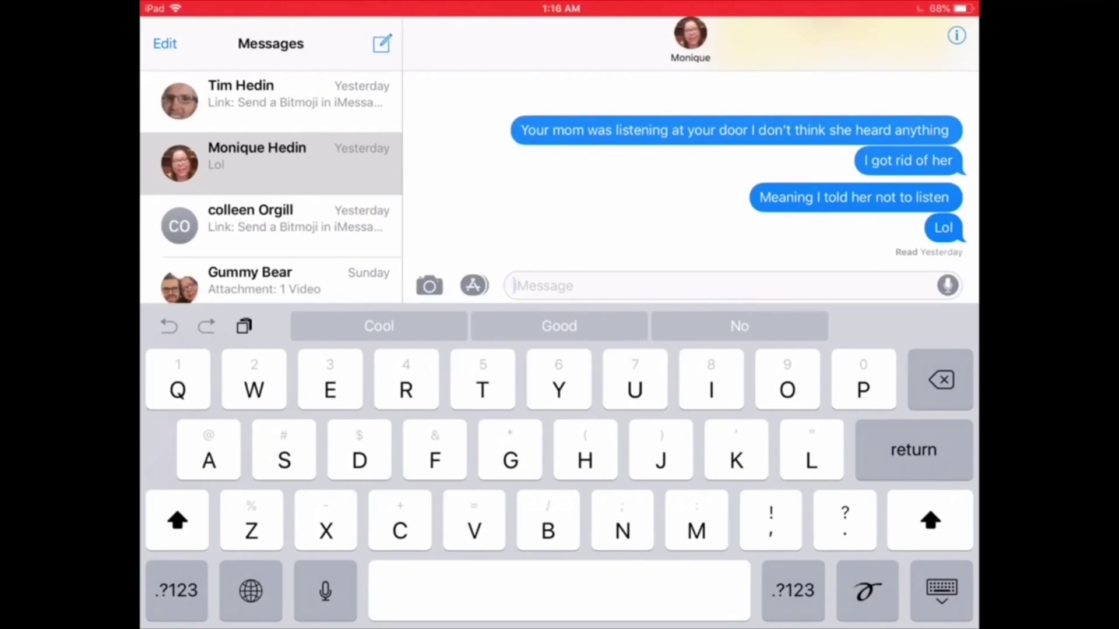
Hold the globe key and slide up to choose the Bitmoji keyboard
{"action": "left_click", "coordinate": [251, 591]}
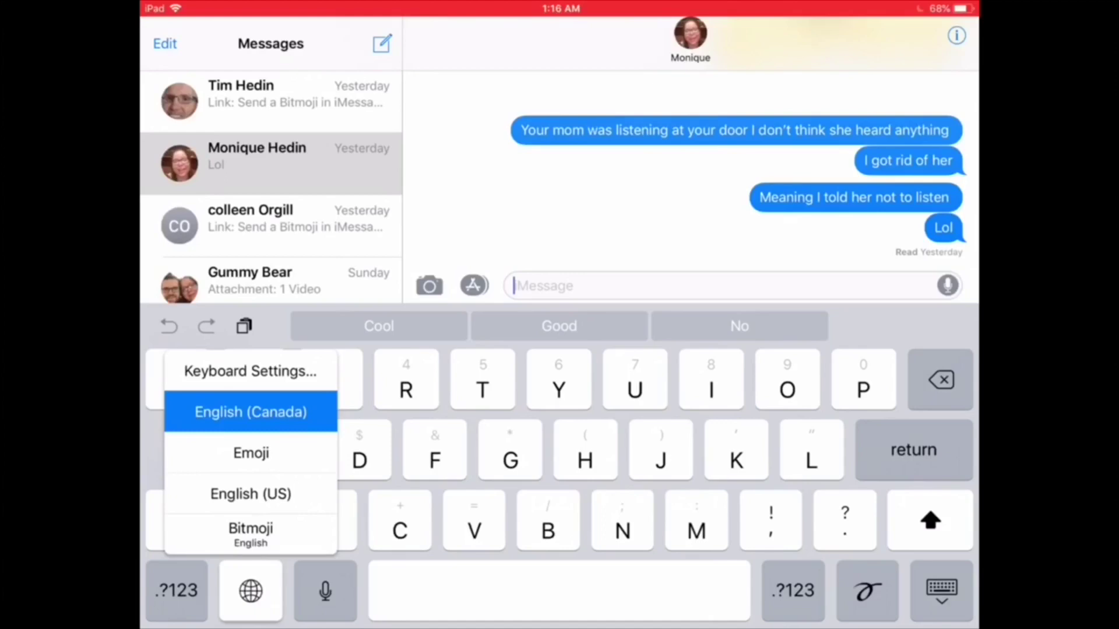
{"action": "left_click_drag", "start_coordinate": [251, 591], "coordinate": [251, 532]}
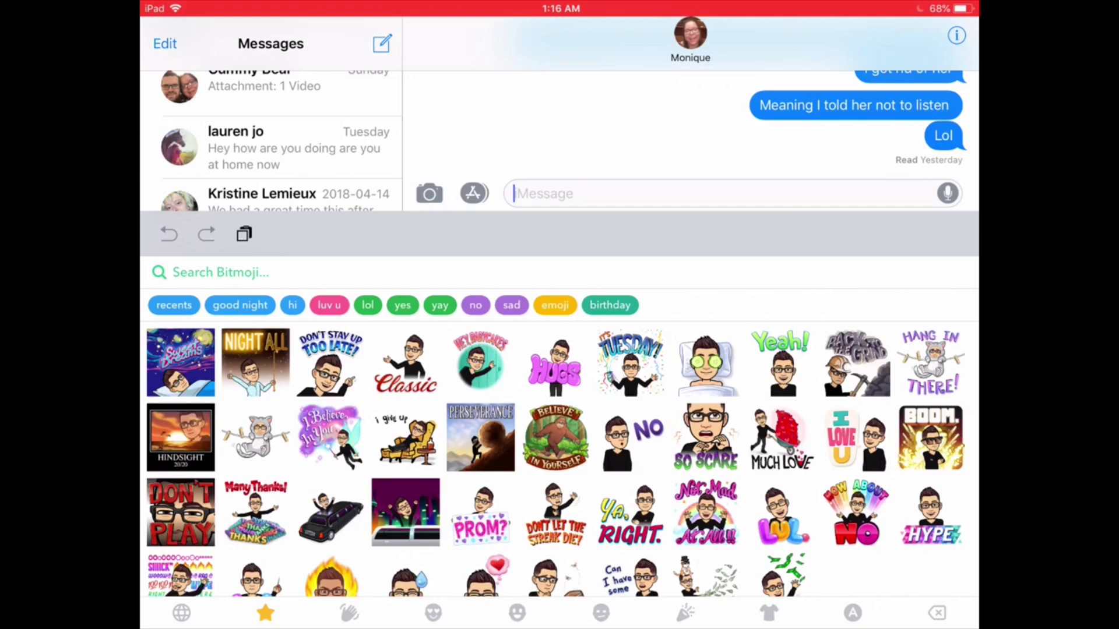
Copy a Bitmoji from the greetings (waving hand) tab, then tap the message field to get Paste
{"action": "left_click", "coordinate": [349, 613]}
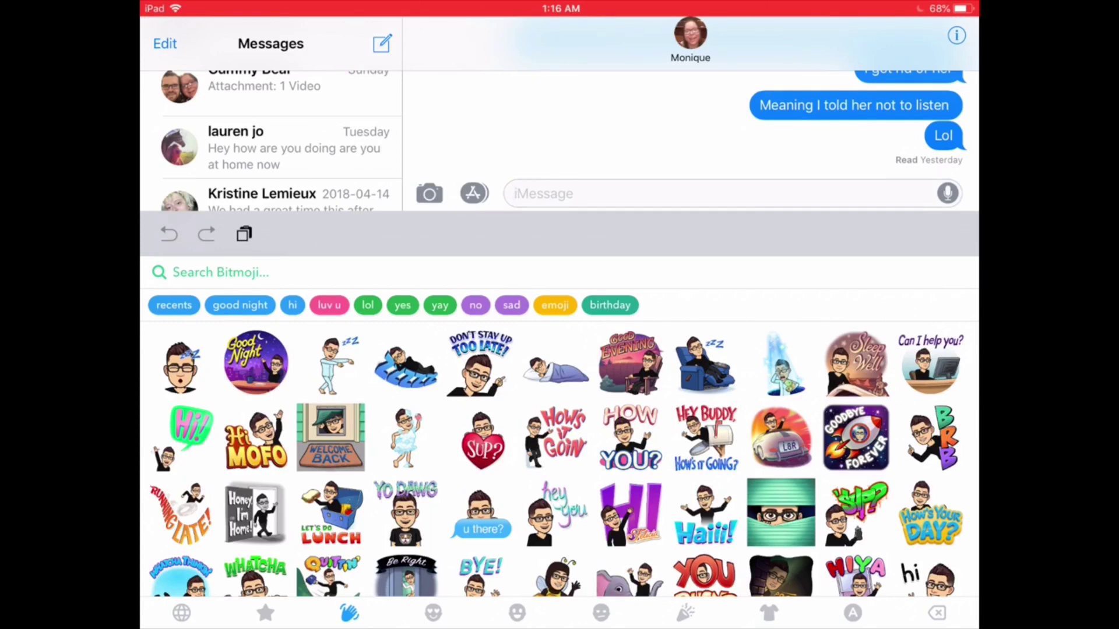
{"action": "left_click", "coordinate": [480, 365]}
{"action": "left_click", "coordinate": [516, 193]}
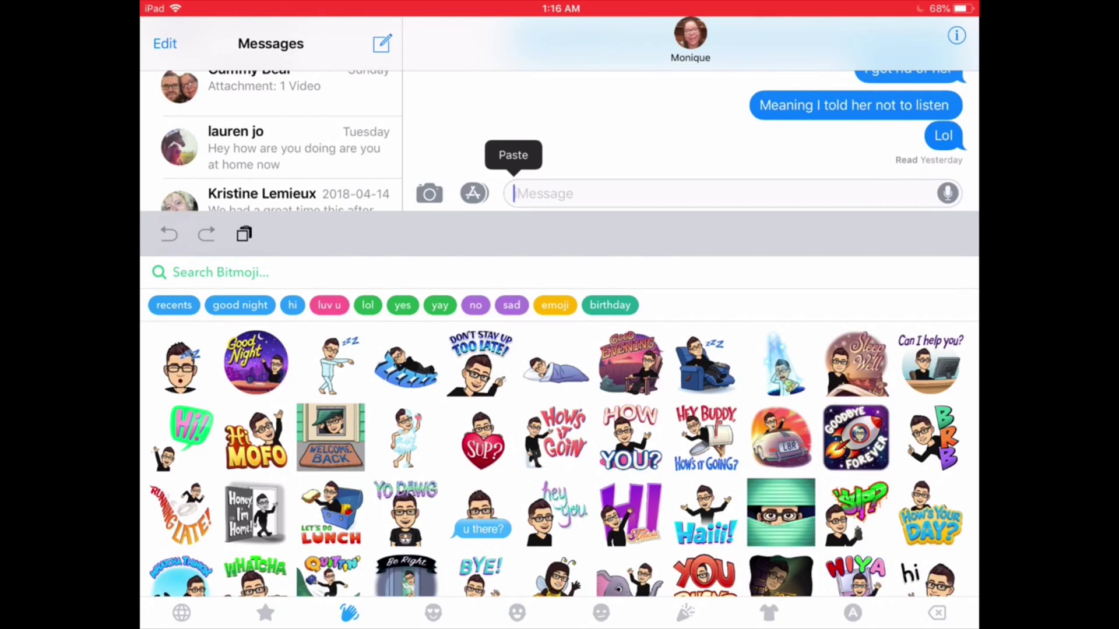
Paste the copied Bitmoji and send it, then long-press the empty message field
{"action": "left_click", "coordinate": [513, 155]}
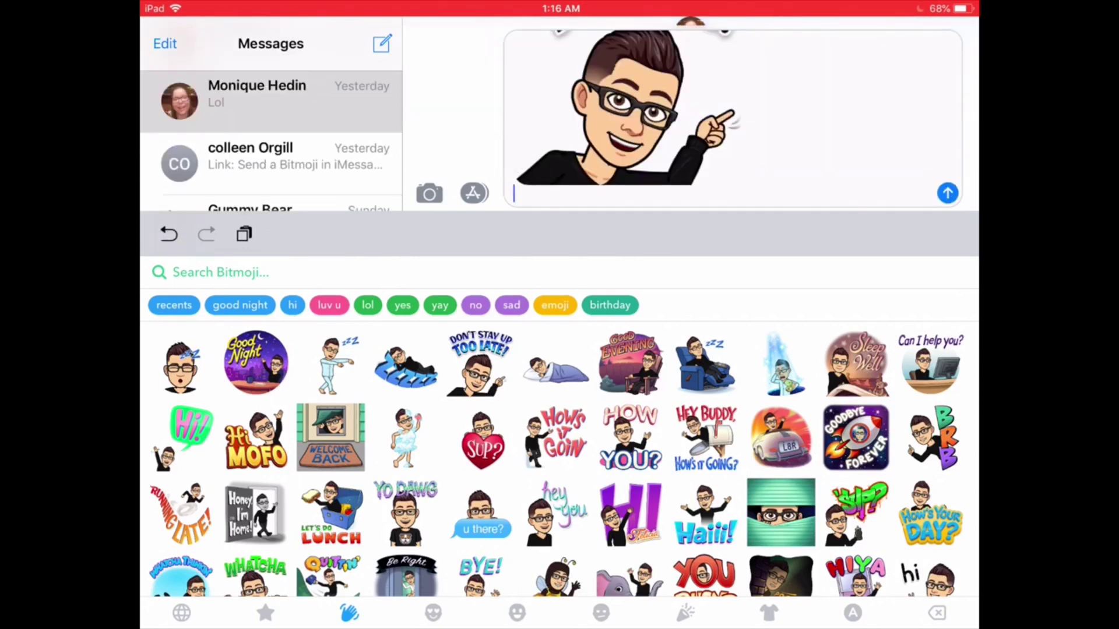
{"action": "left_click", "coordinate": [947, 192]}
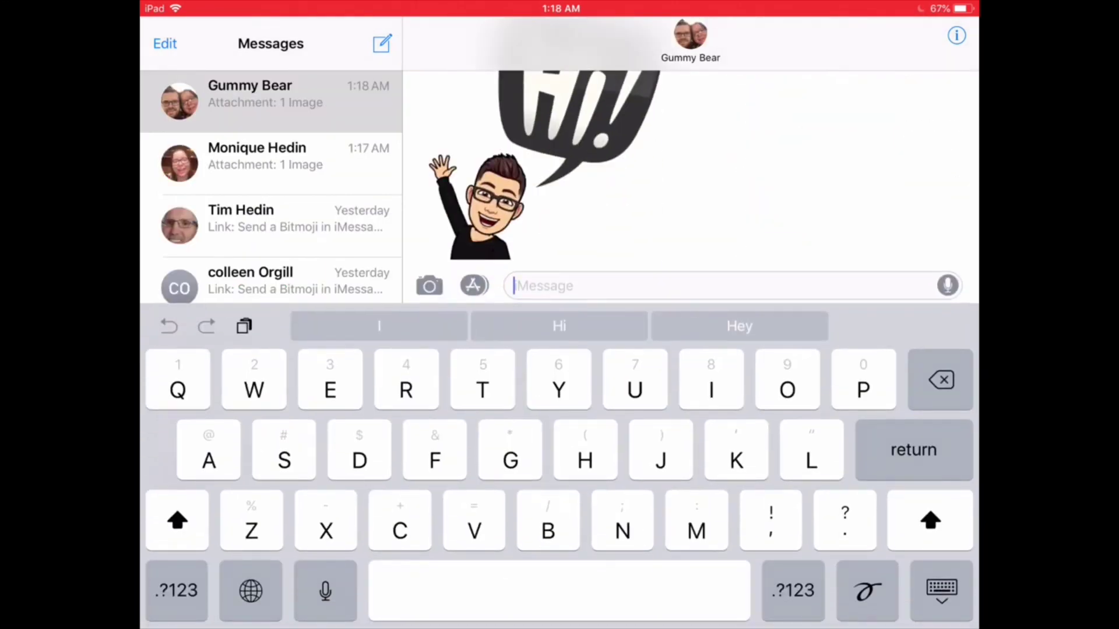
{"action": "left_click", "coordinate": [537, 286]}
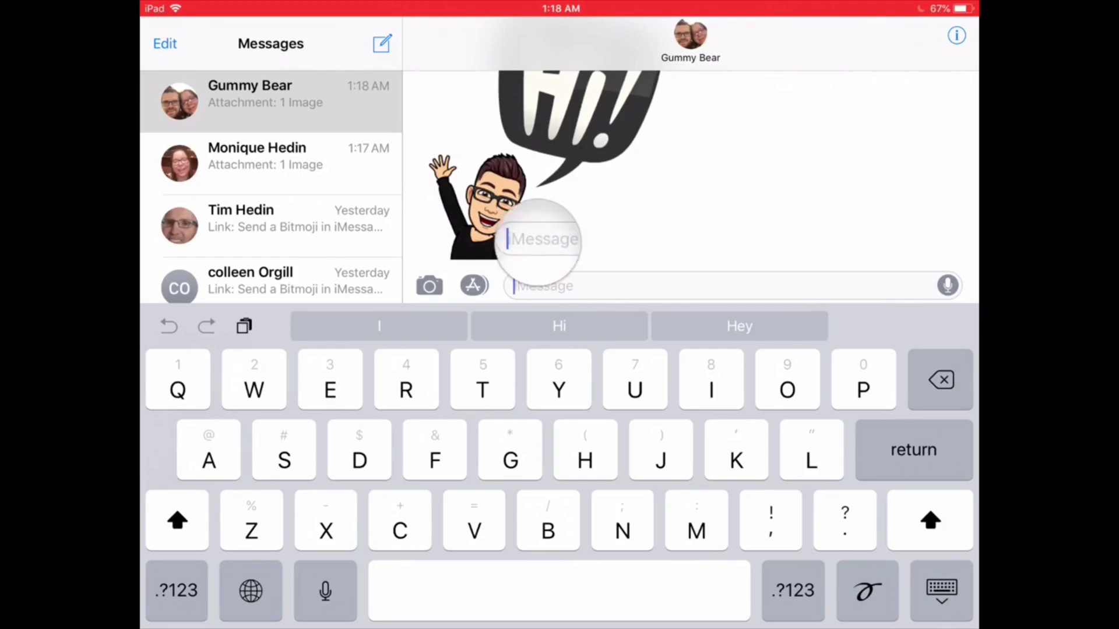